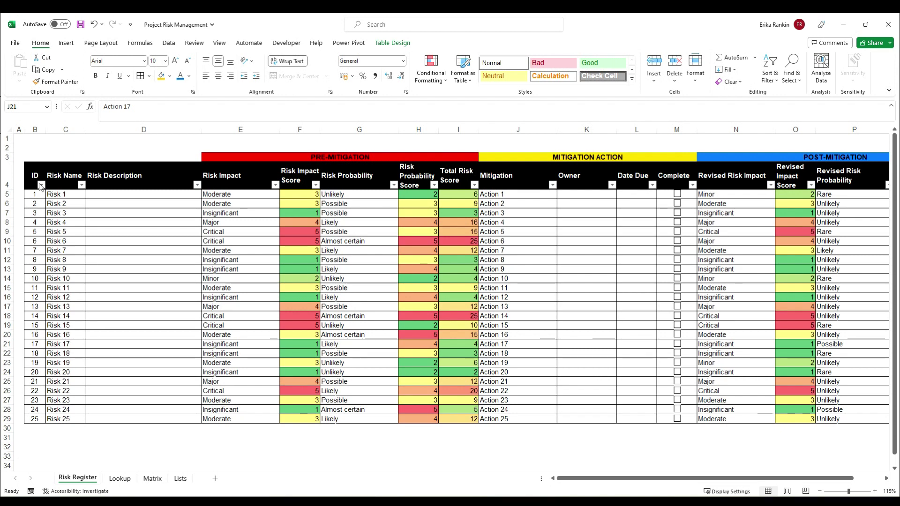
Step: Enter 'R' in C30 below Risk 25 so the table gains a row with ID 26
click(57, 428)
text(Risk)
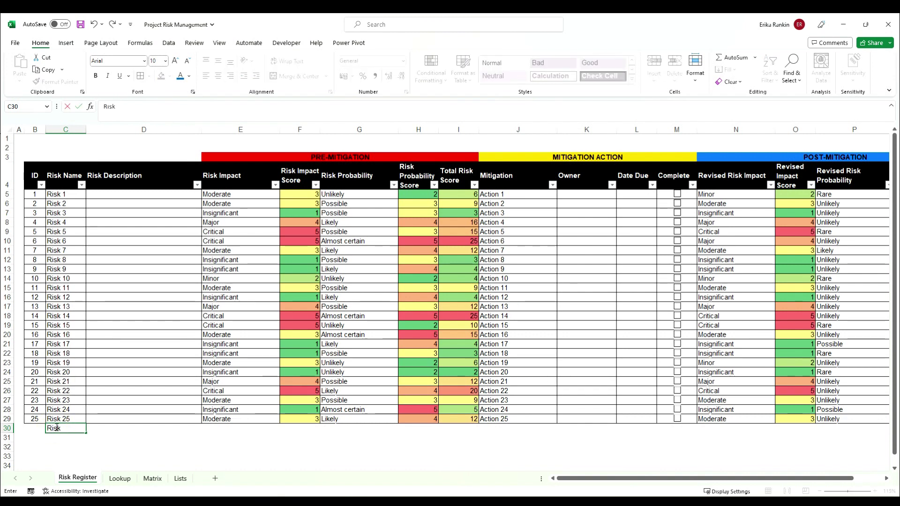
key(Tab)
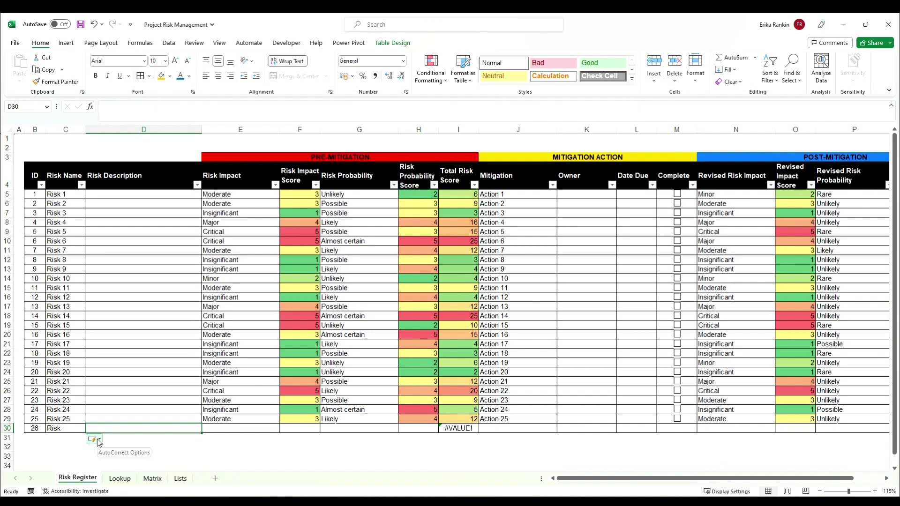
Step: Undo the added table row and clear the existing ID numbers in B5:B29
click(90, 24)
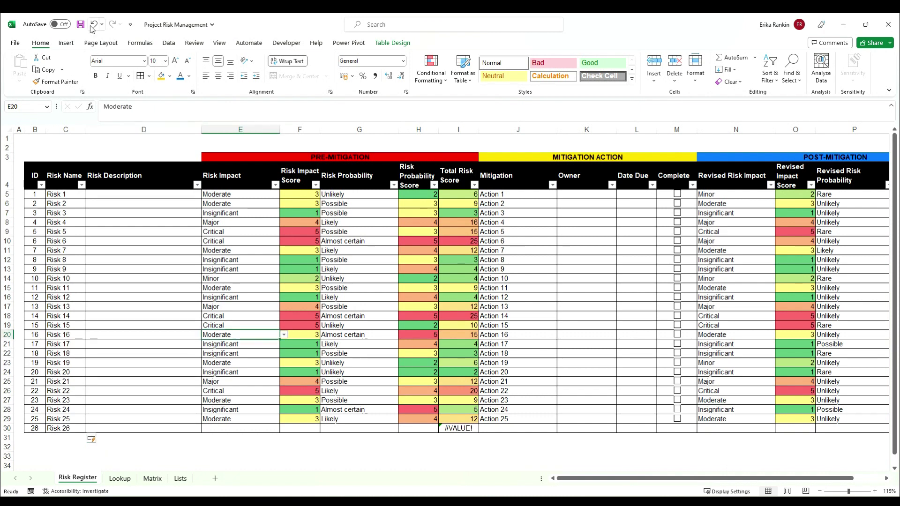
click(91, 24)
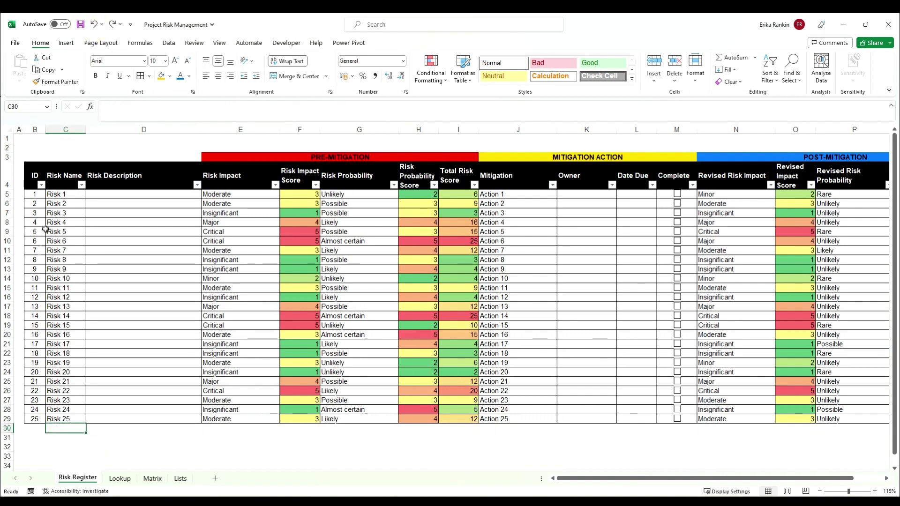
drag(41, 193, 43, 413)
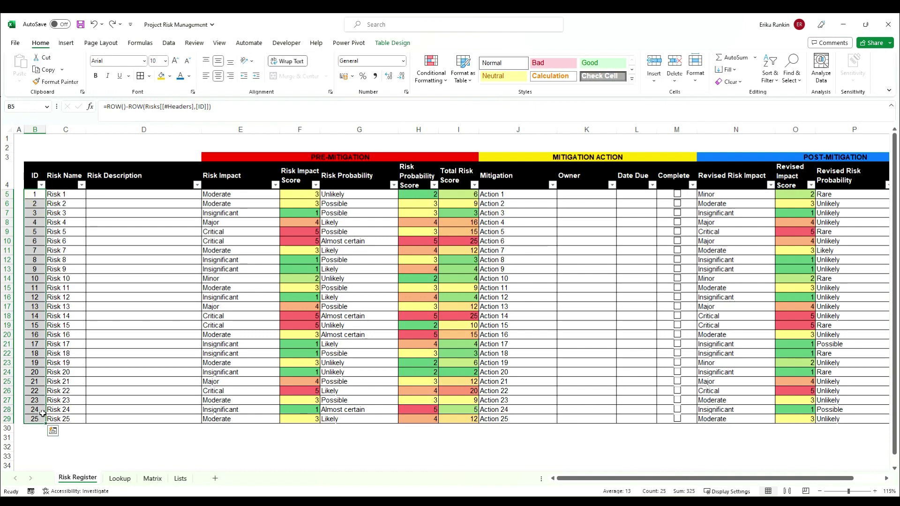
key(Delete)
Step: Enter =ROW() in B5 so the ID column fills with 5 through 29
click(34, 195)
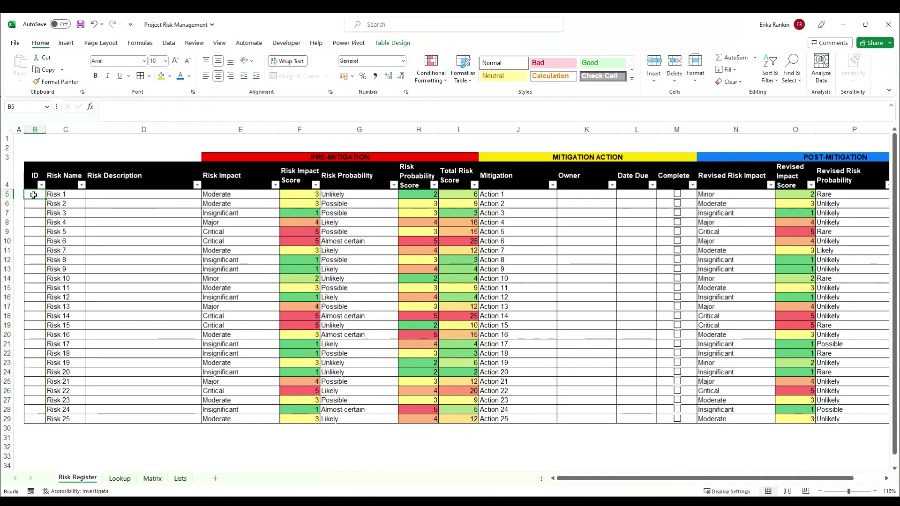
text(=)
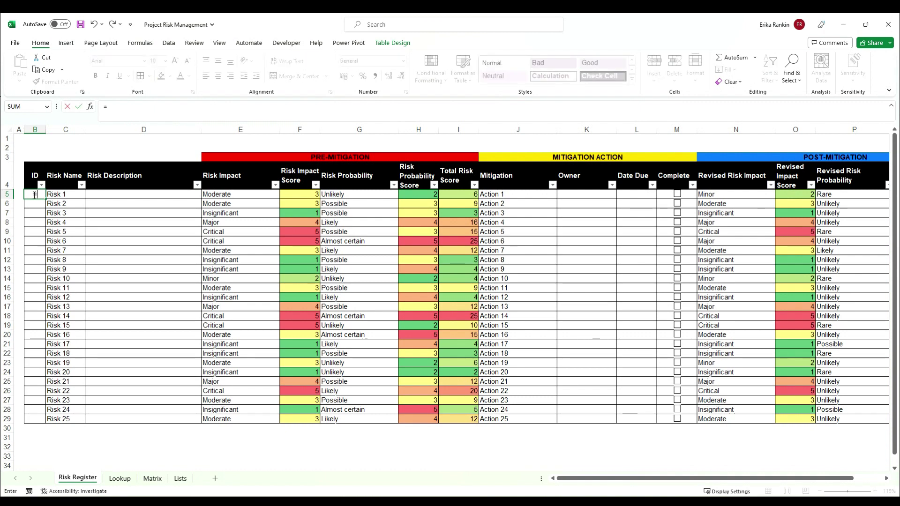
text(ROW()
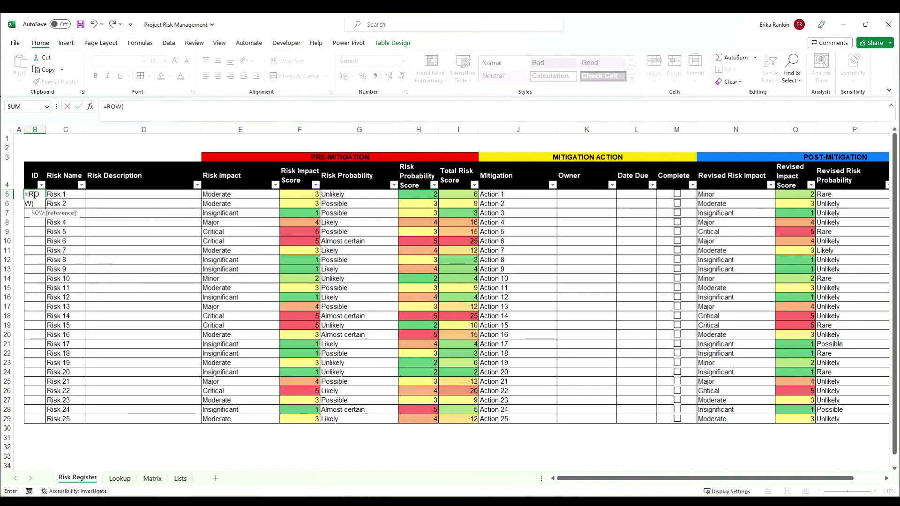
key(Return)
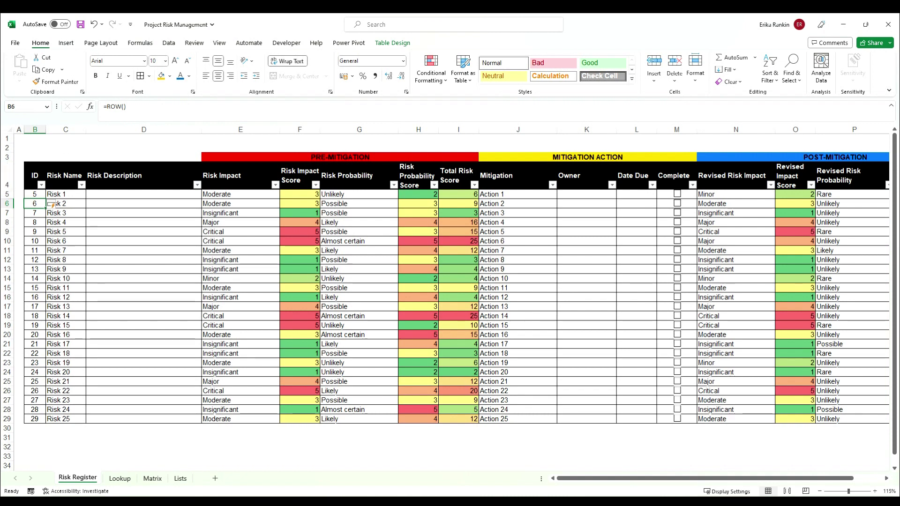
Step: Change the B5 ID formula to =ROW()-4 so IDs run 1 to 25
click(13, 196)
click(35, 194)
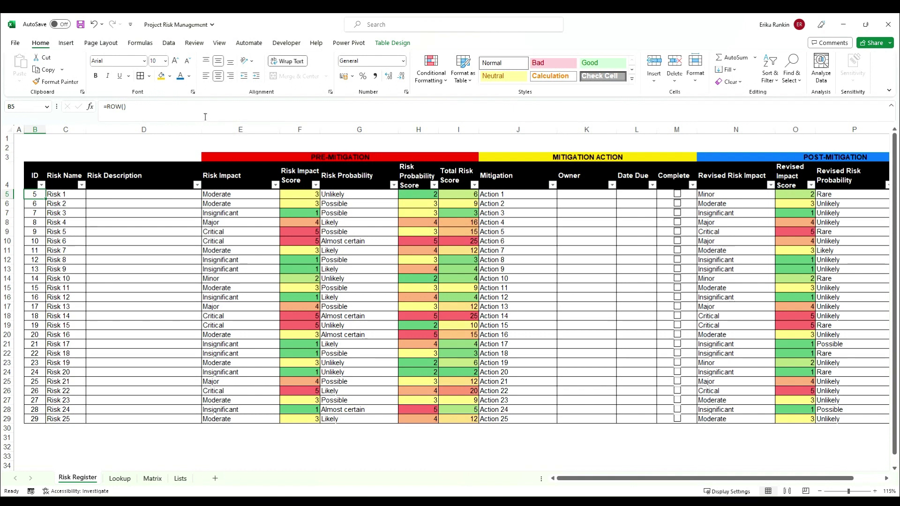
click(163, 108)
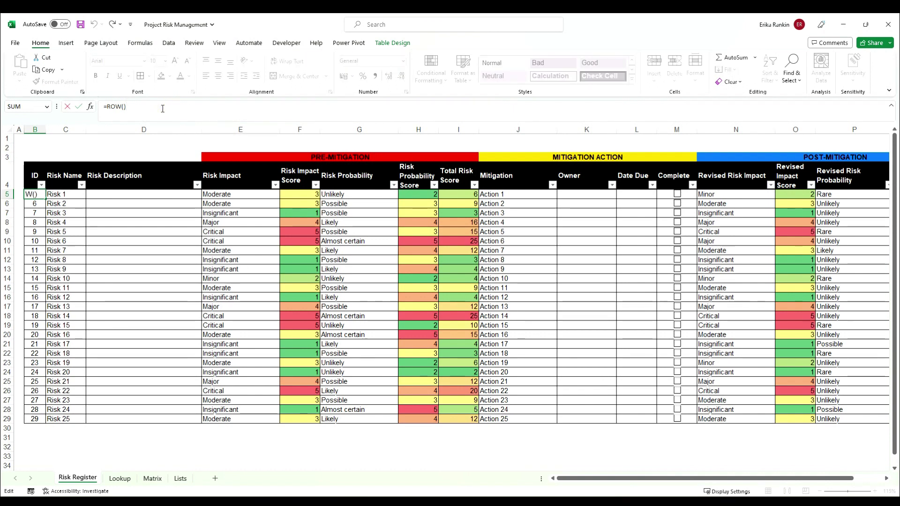
text(-4)
key(Return)
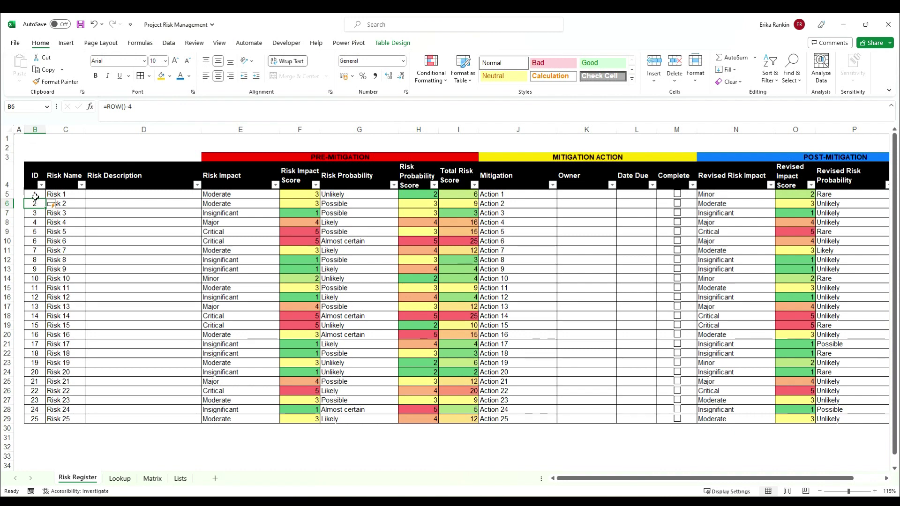
click(8, 146)
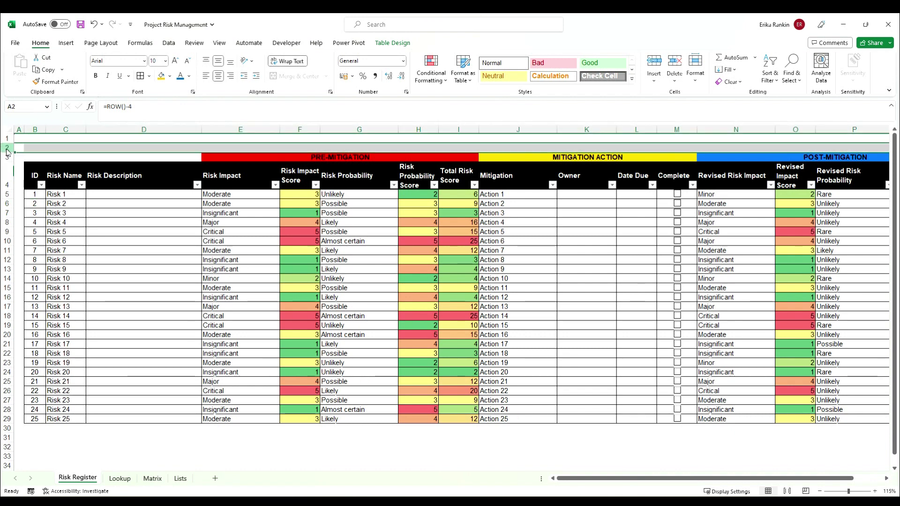
right_click(9, 146)
click(31, 239)
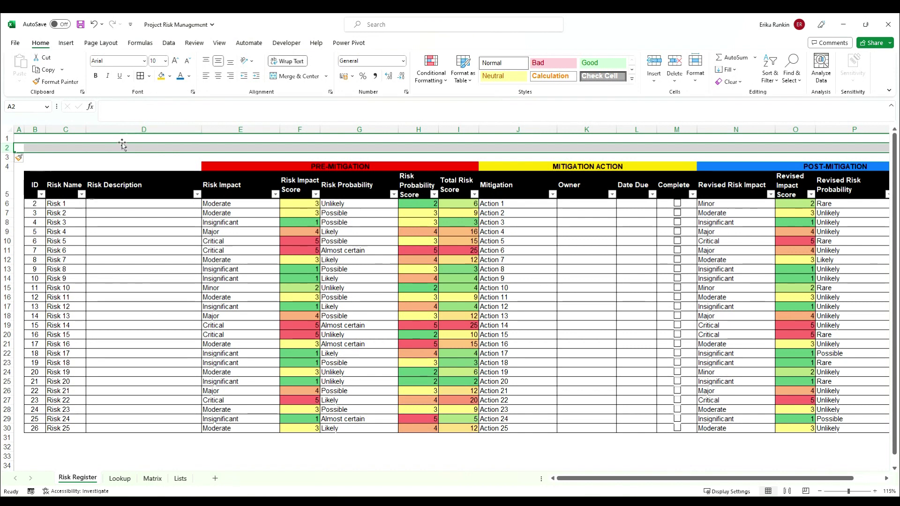
click(33, 205)
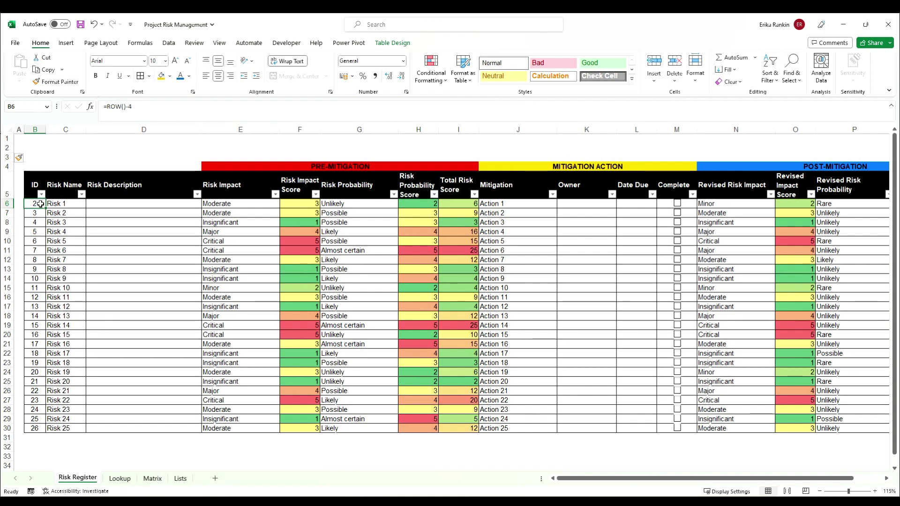
click(93, 25)
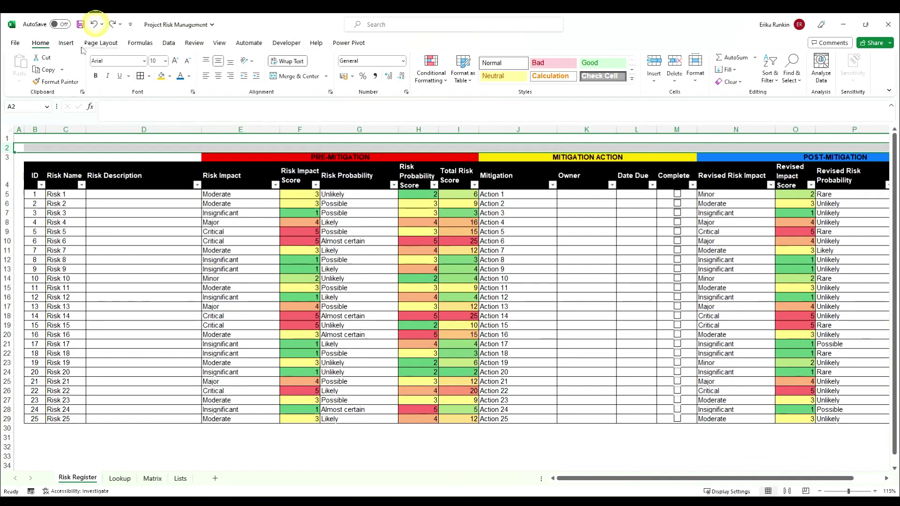
Step: Rewrite the B5 ID formula as =ROW()-ROW(Risks[[#Headers],[ID]]), keeping IDs 1 to 25
click(34, 194)
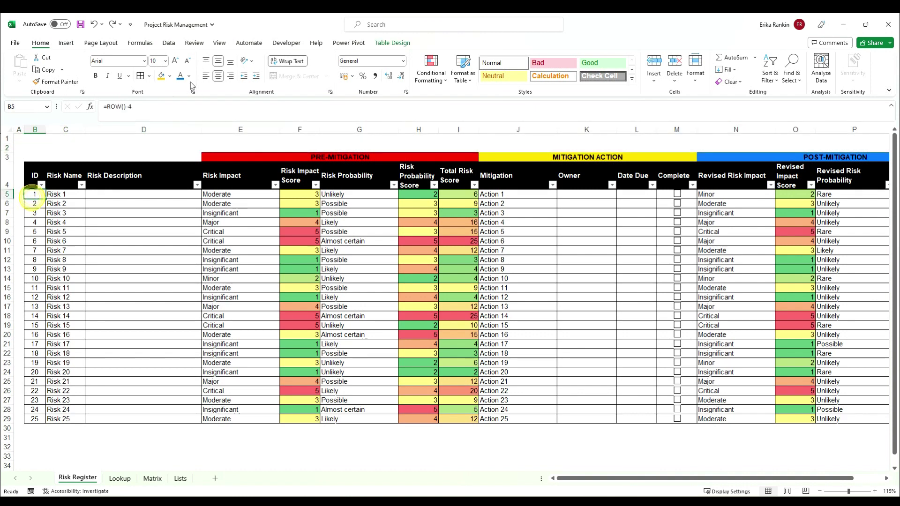
click(140, 109)
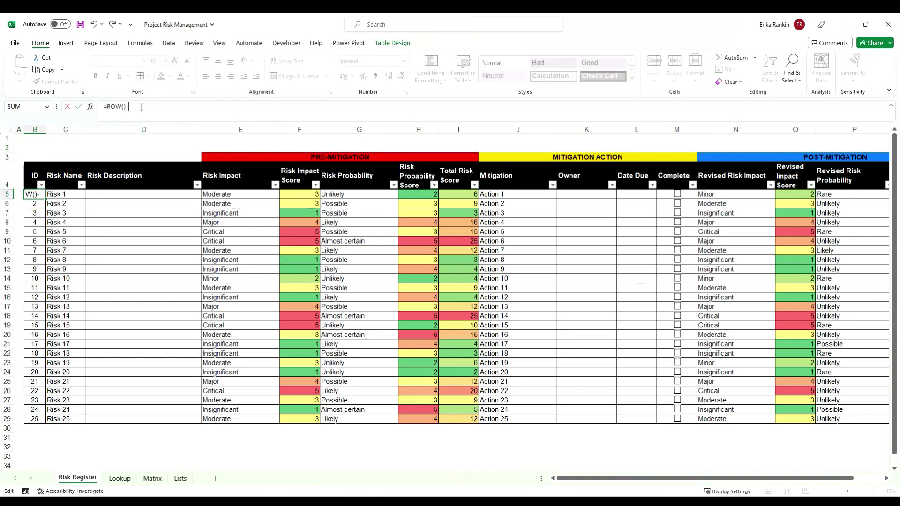
text(ROW()
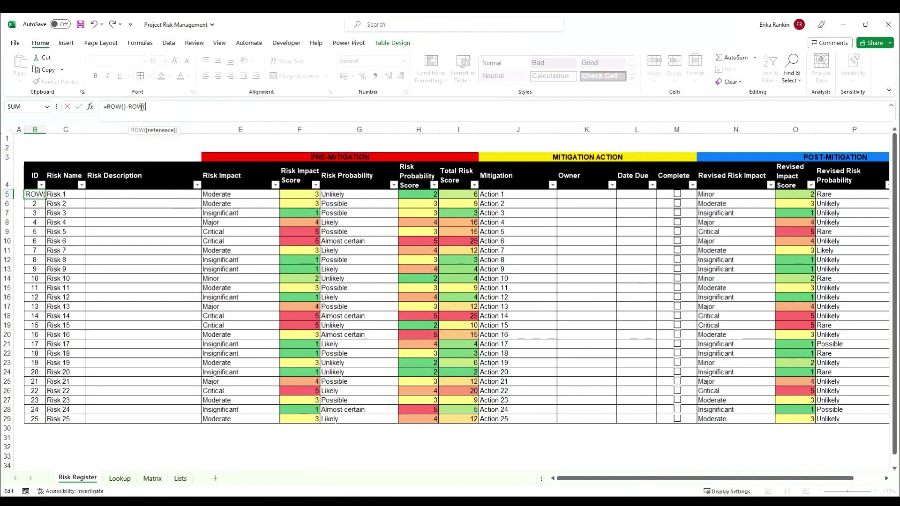
click(32, 175)
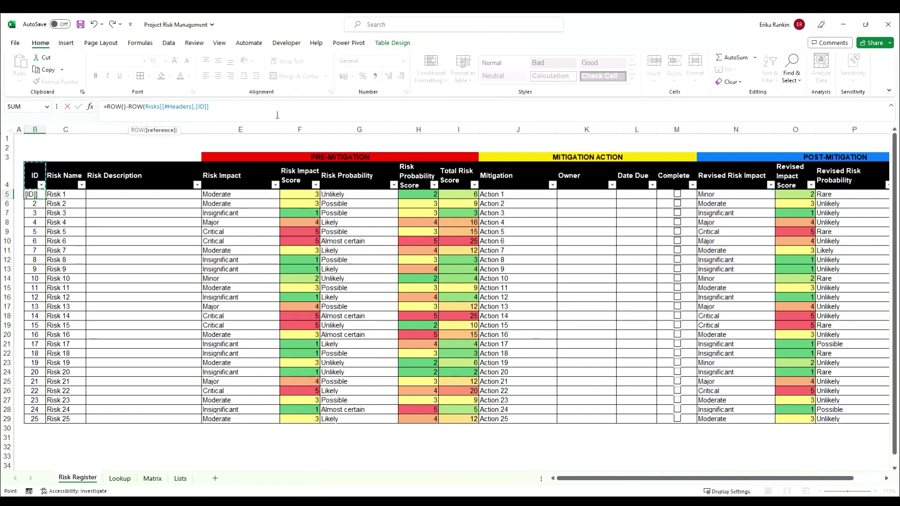
text())
text())
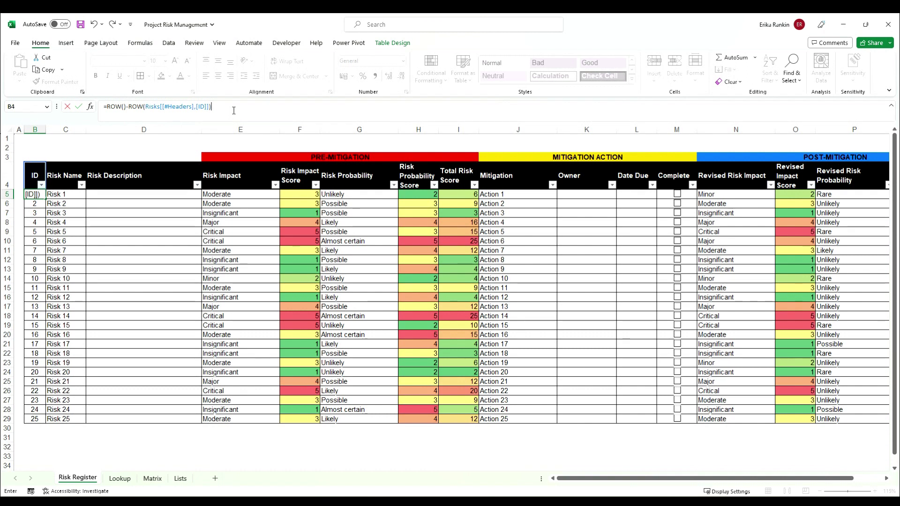
key(Return)
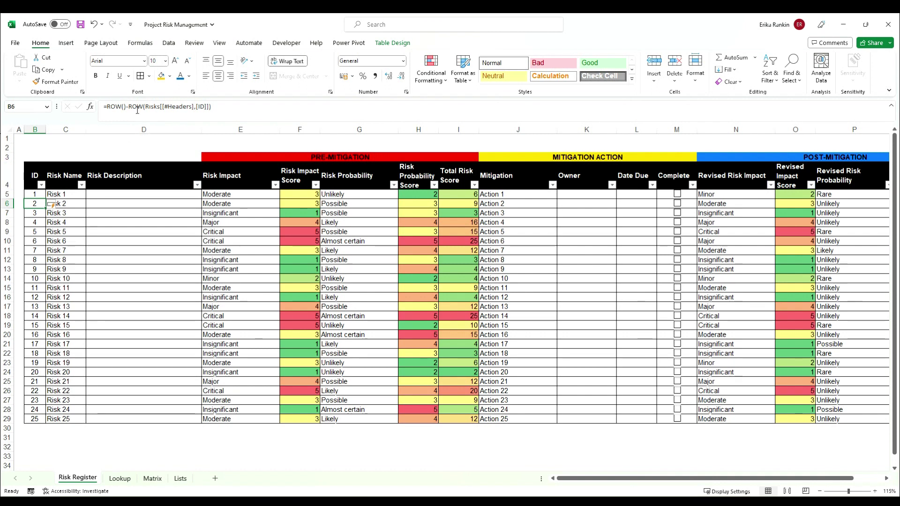
drag(129, 107, 238, 106)
key(ctrl+c)
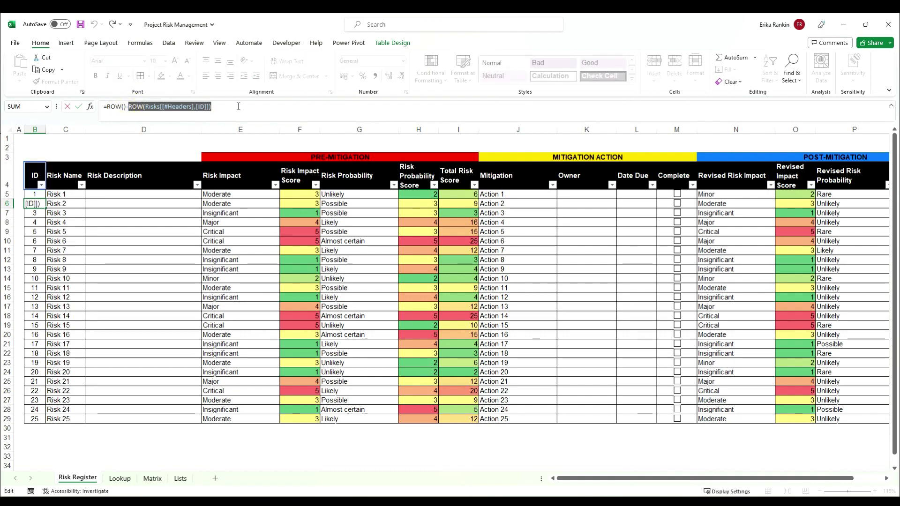
key(Escape)
Step: Test a ROW check of the header row in D2, which returns 4, then clear it
click(109, 147)
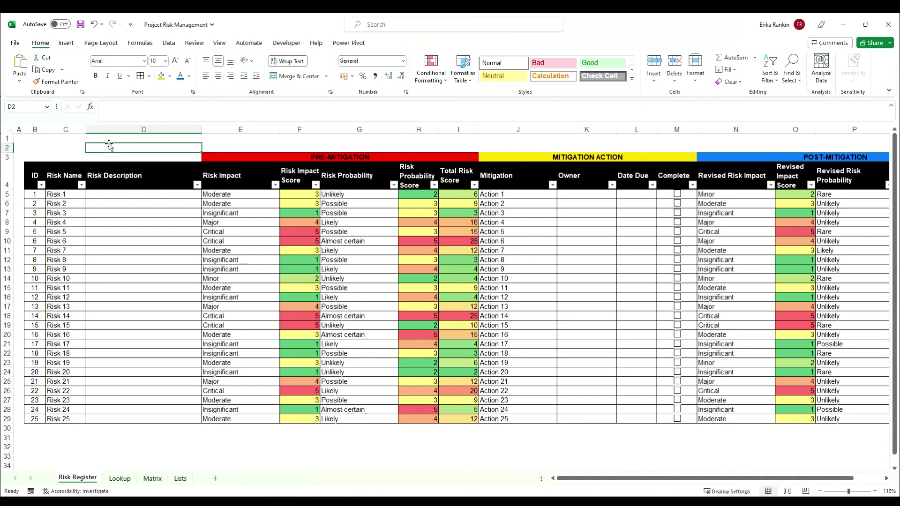
text(=)
key(ctrl+v)
key(Tab)
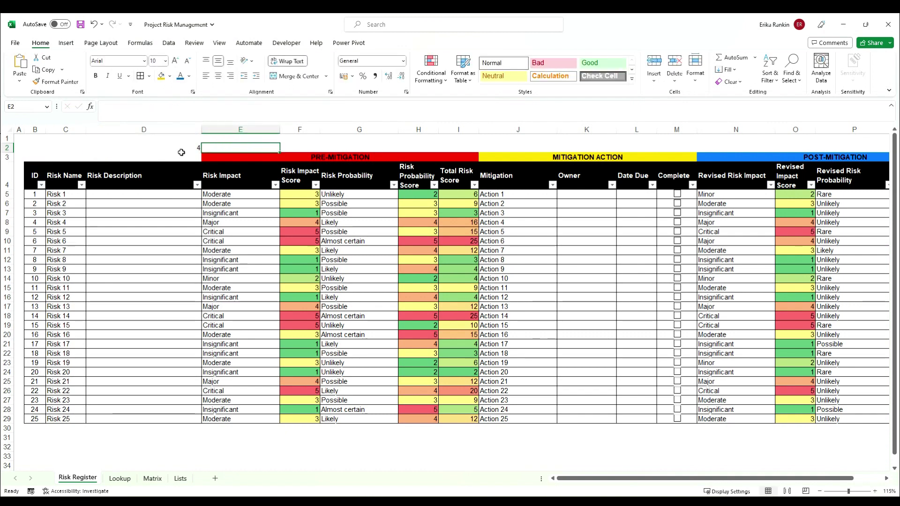
click(182, 148)
key(Delete)
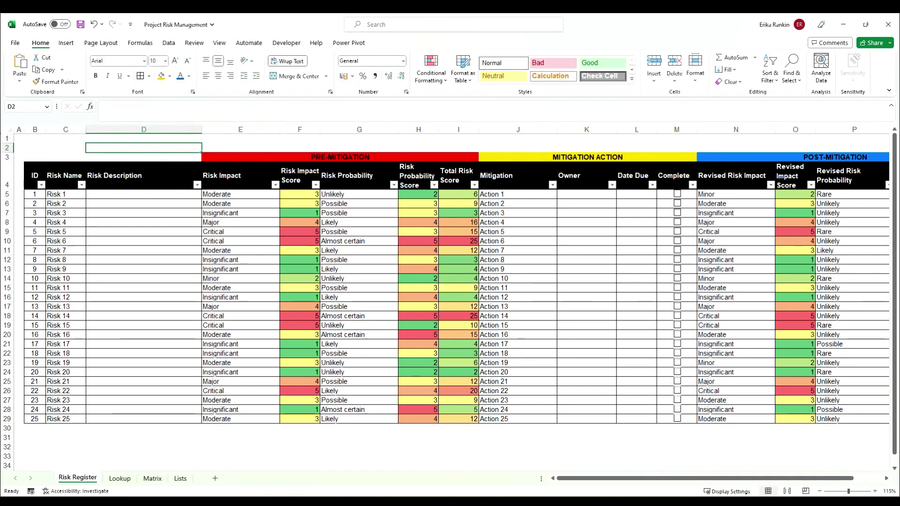
Step: Delete row 2, then insert blank rows above the table so data starts at row 6
click(7, 147)
right_click(7, 147)
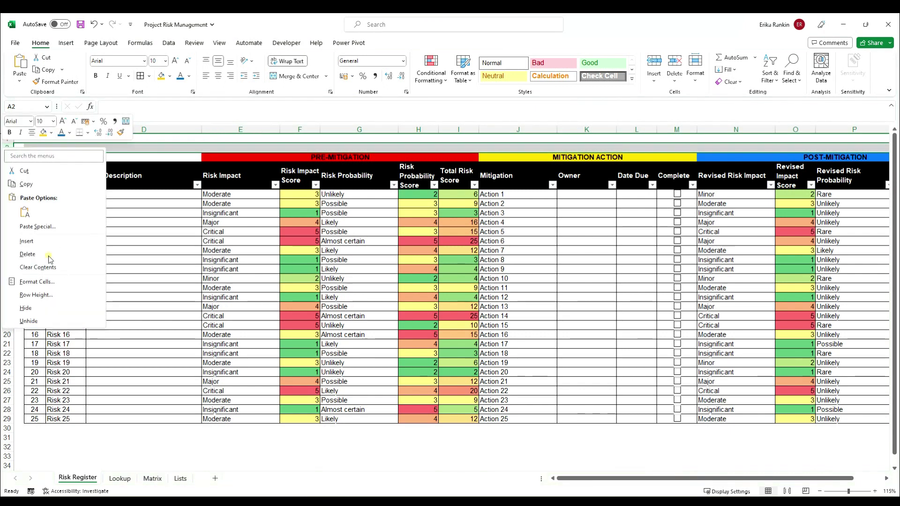
click(47, 254)
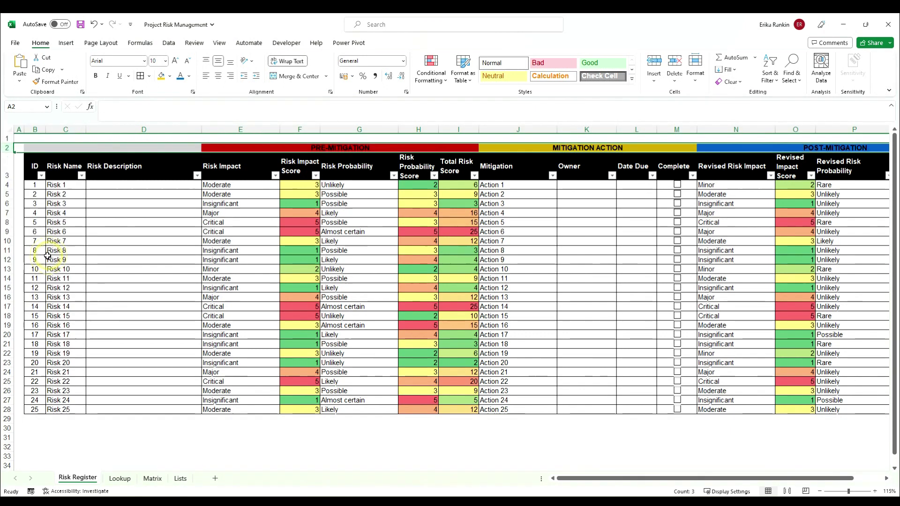
click(5, 138)
right_click(6, 138)
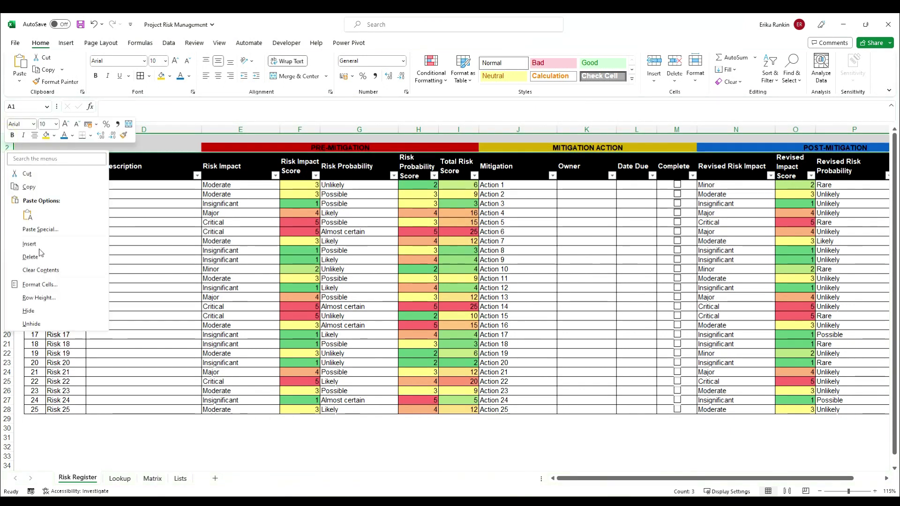
click(30, 244)
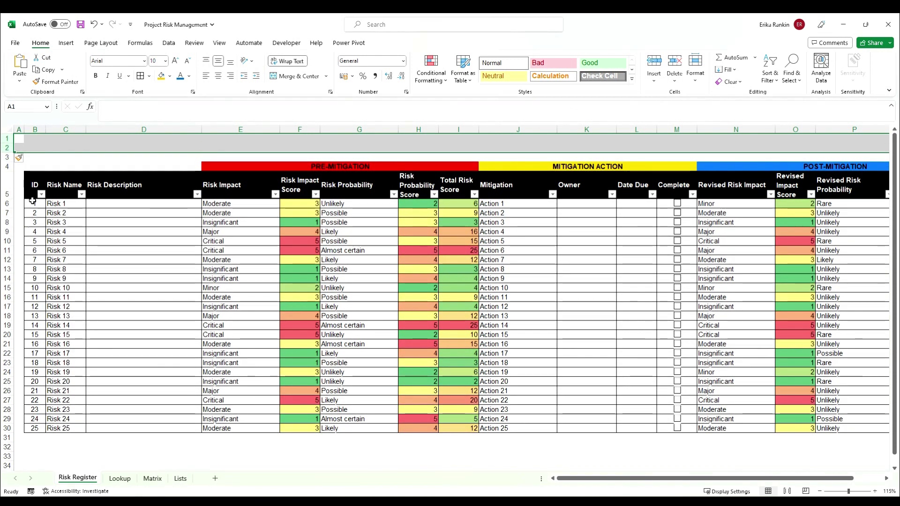
Step: Add 'Risk' in C31 below Risk 25 to get auto ID 26, then inspect B6's ID formula
click(54, 435)
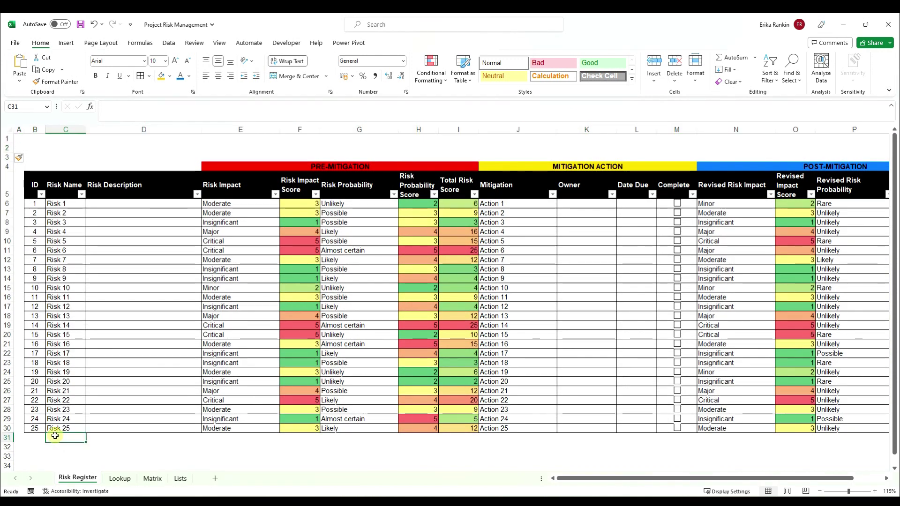
text(Risk)
key(Tab)
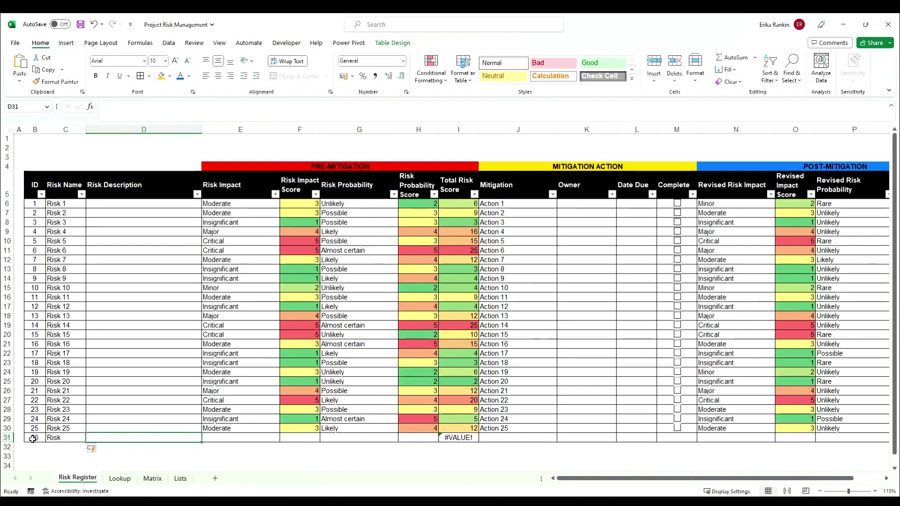
key(ctrl+z)
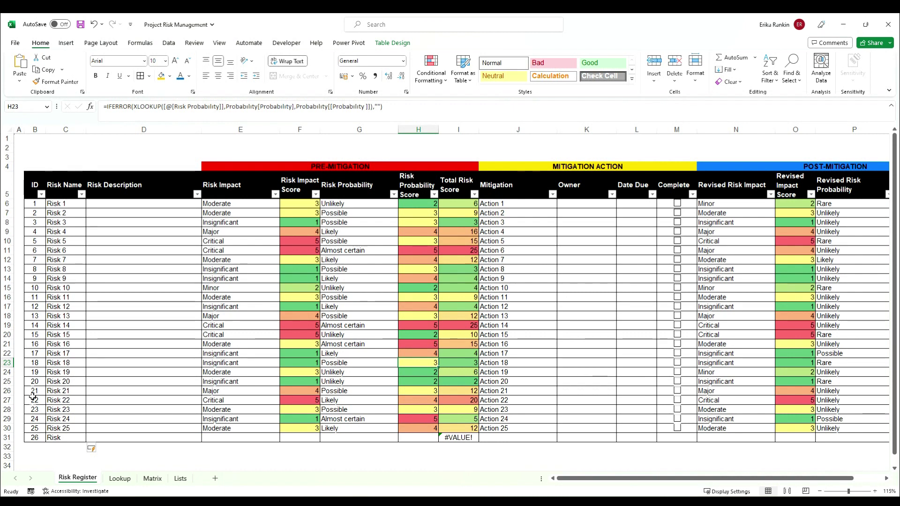
click(36, 203)
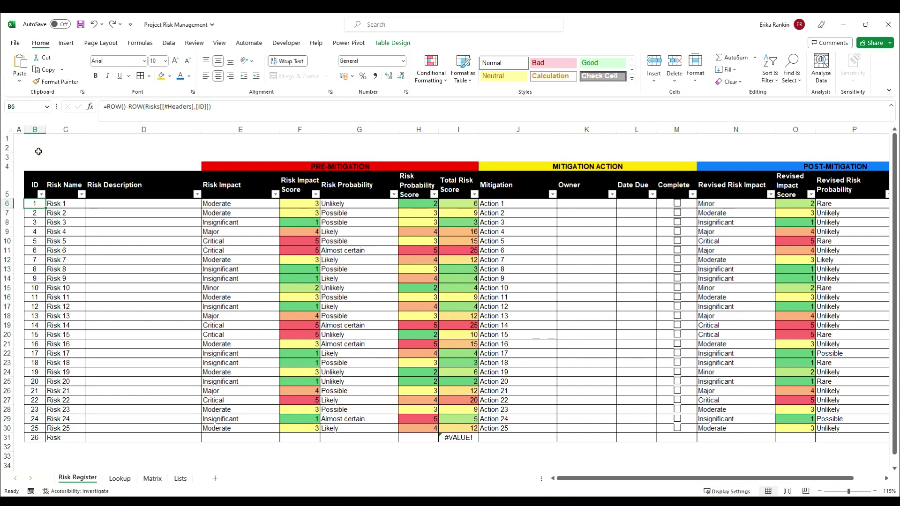
Step: Widen column B and prefix the B6 ID formula with "REF00"&
drag(46, 129, 72, 129)
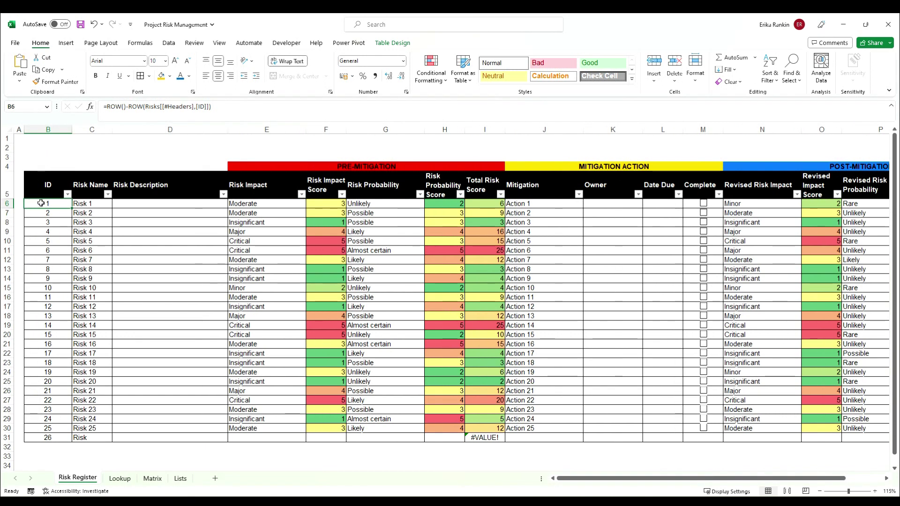
click(107, 106)
text(")
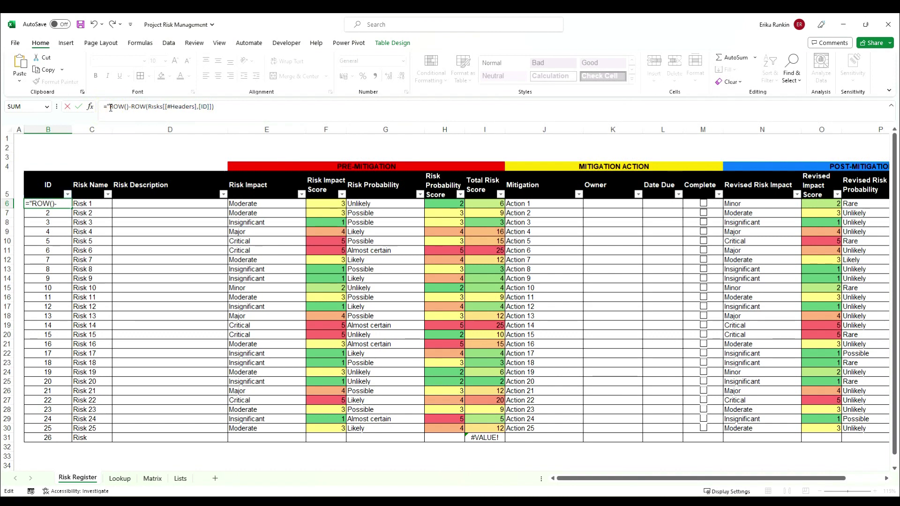
text(REF00")
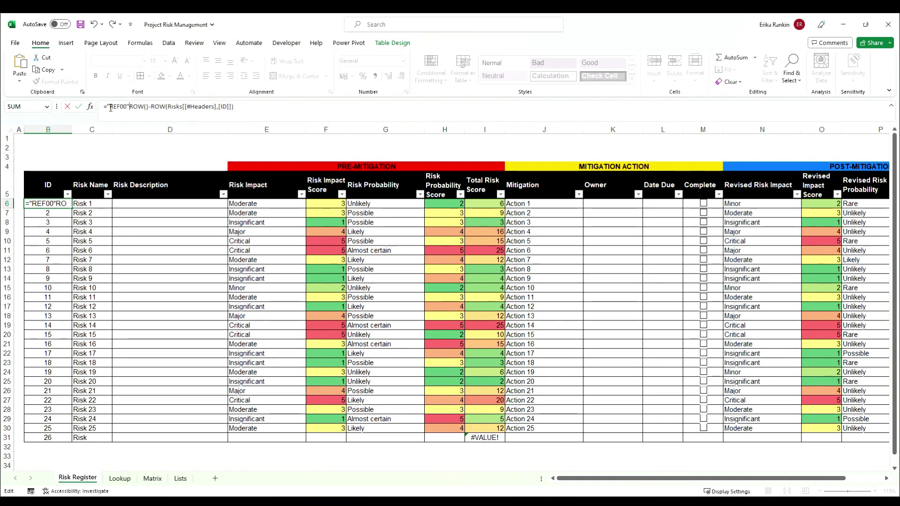
text(&)
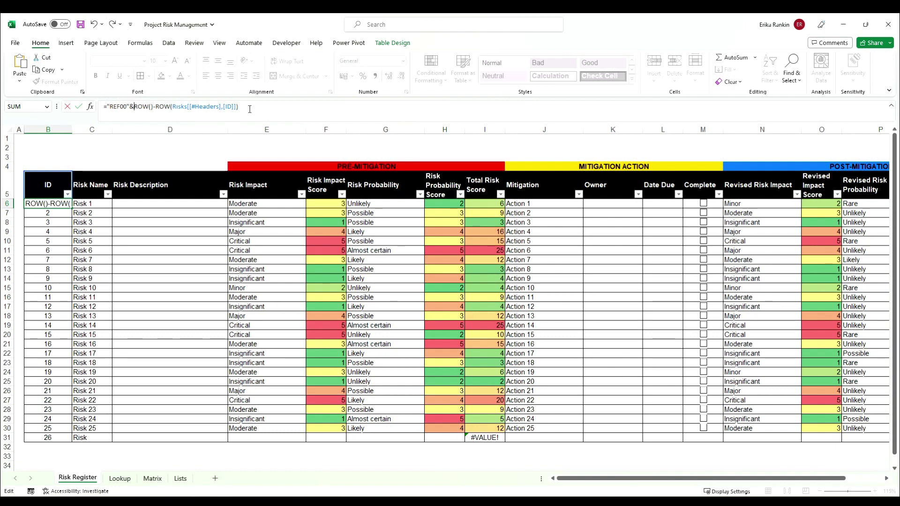
key(Return)
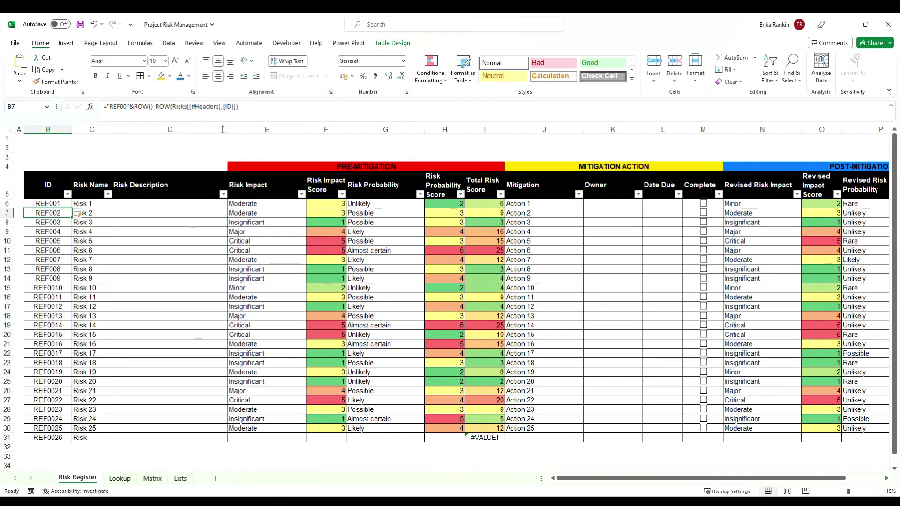